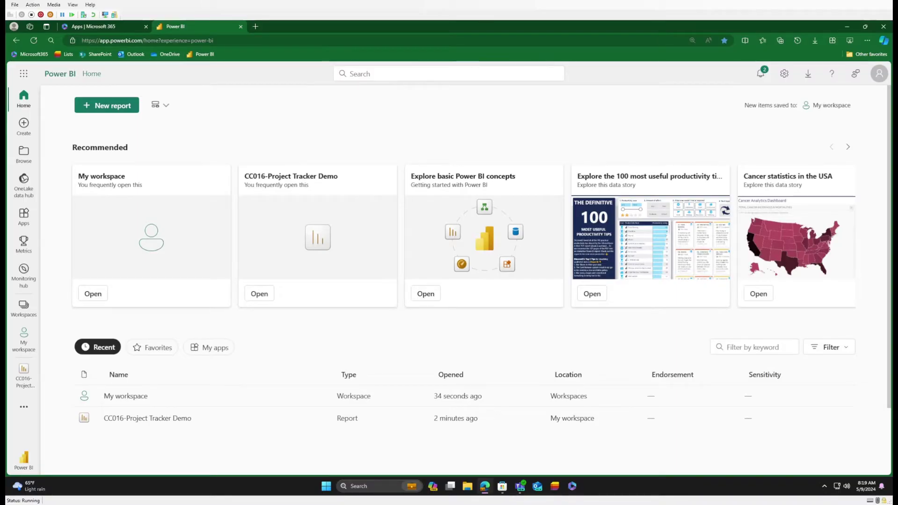
From My workspace, refresh the CC016-Project Tracker Demo semantic model immediately
click(24, 341)
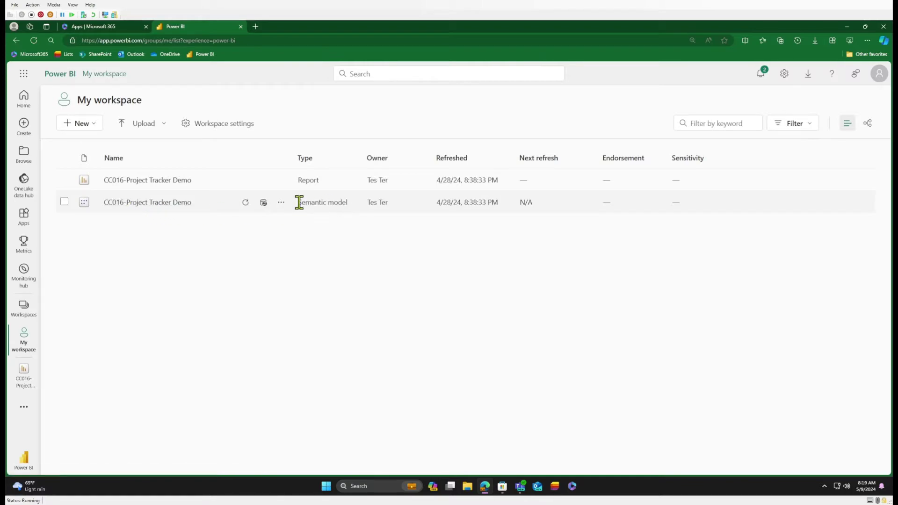
mouse_move(323, 202)
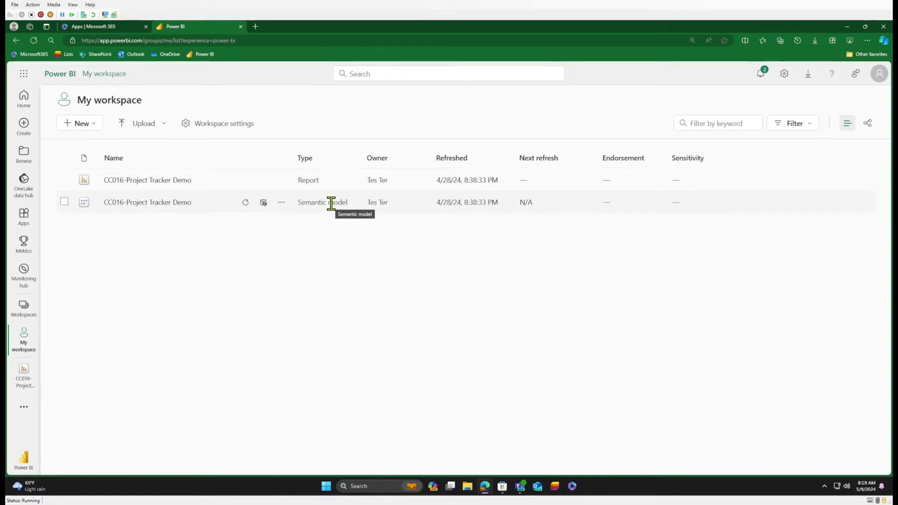
click(244, 206)
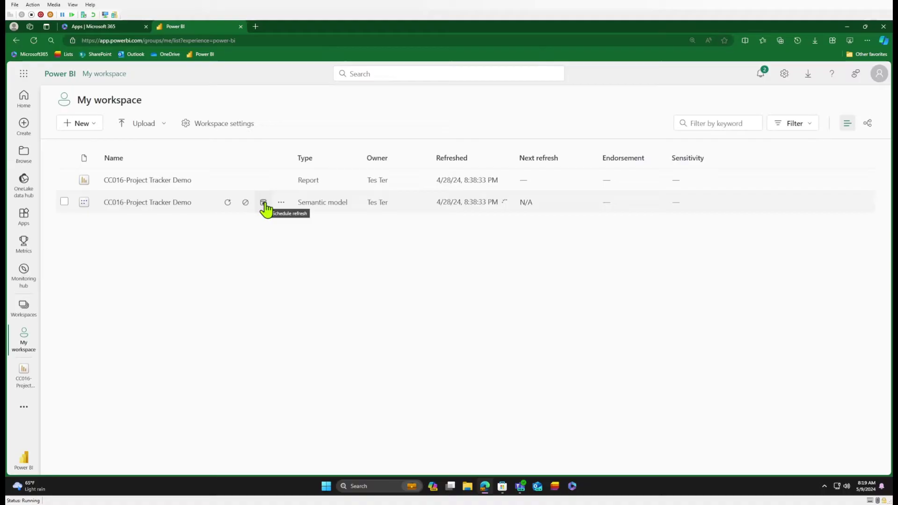
mouse_move(245, 202)
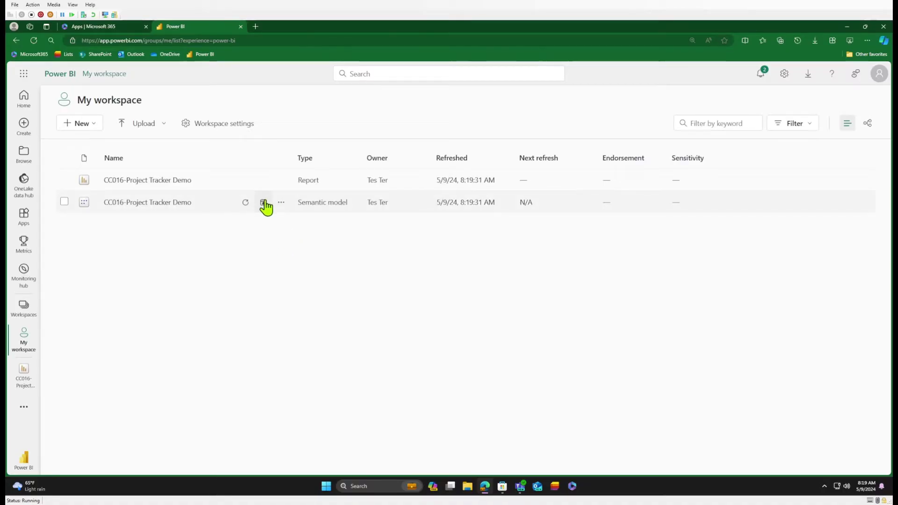
Review the semantic model's expanded Refresh schedule settings, then return to Home
click(274, 203)
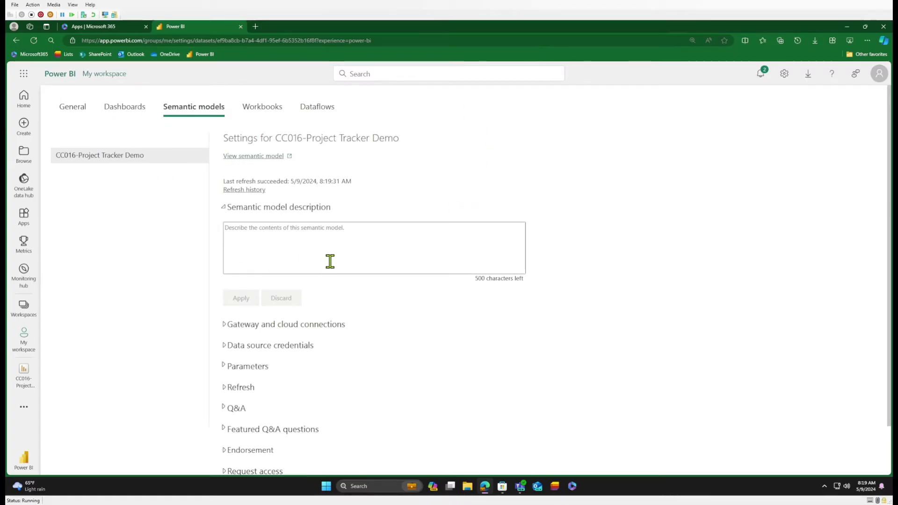
click(226, 389)
scroll(350, 323, down, 2)
scroll(365, 266, down, 2)
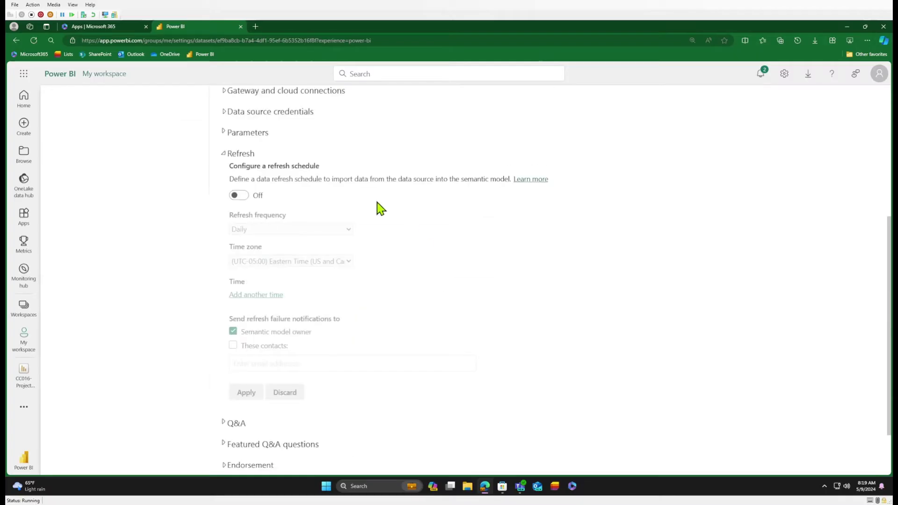
scroll(349, 207, up, 1)
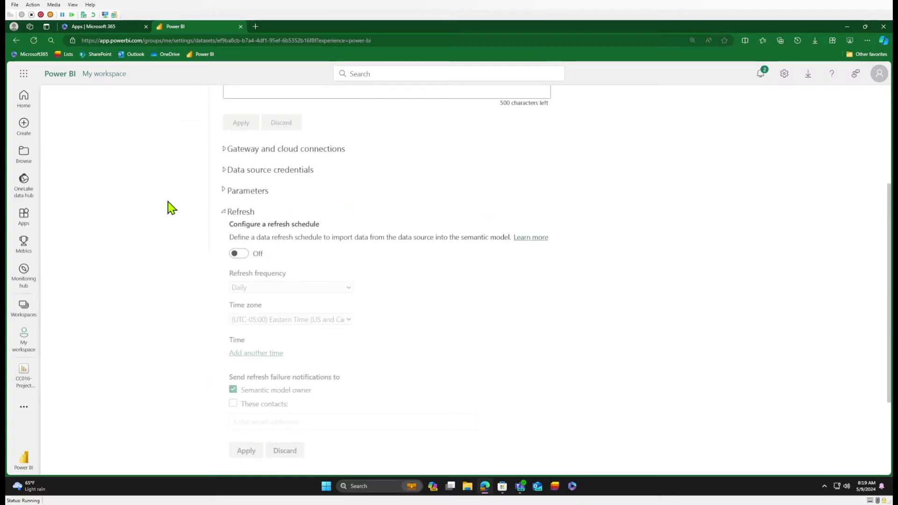
click(24, 99)
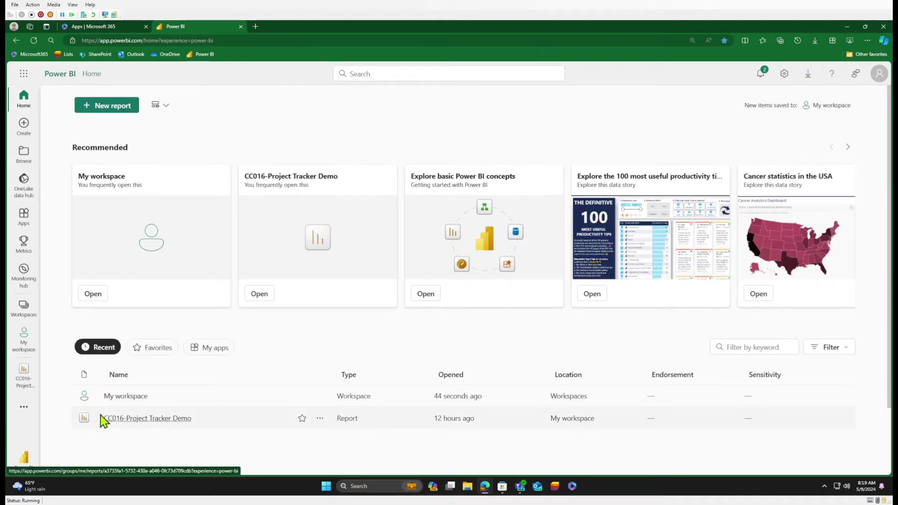
Open the CC016-Project Tracker Demo report's semantic model via View semantic model and show its Refresh options
click(141, 419)
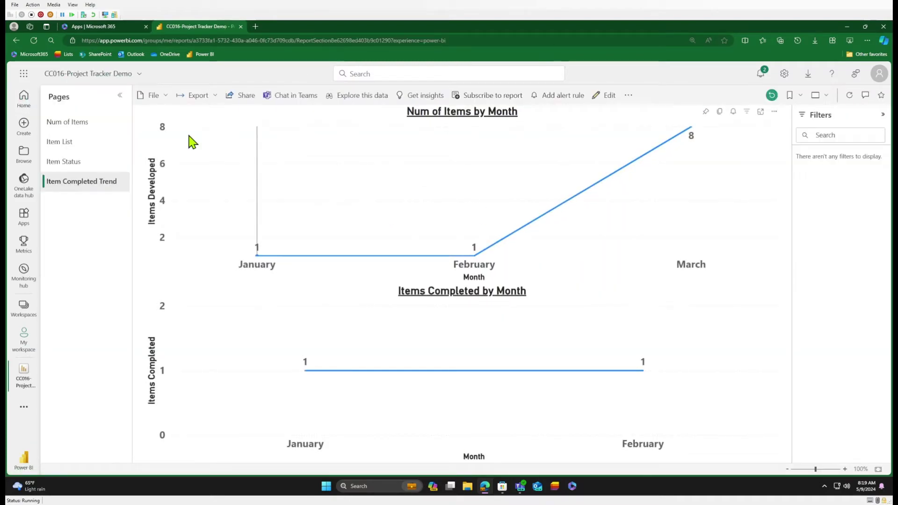
click(84, 125)
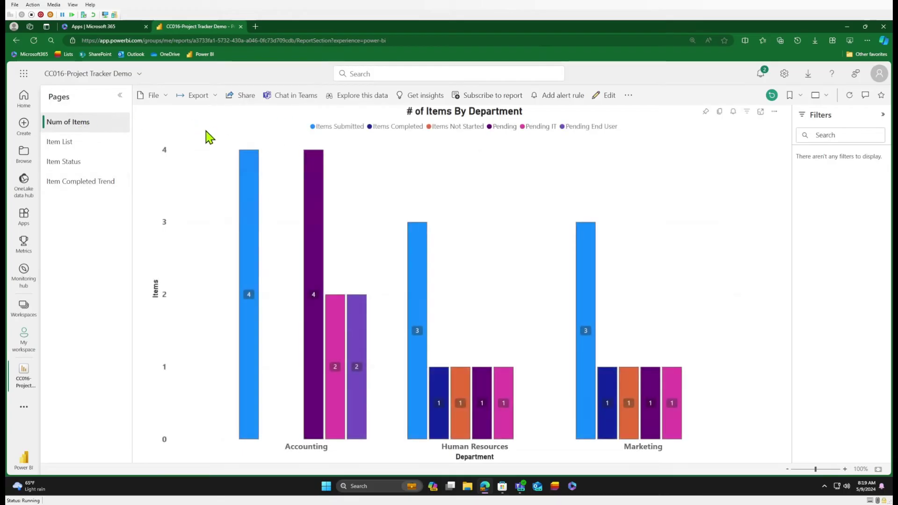
click(629, 97)
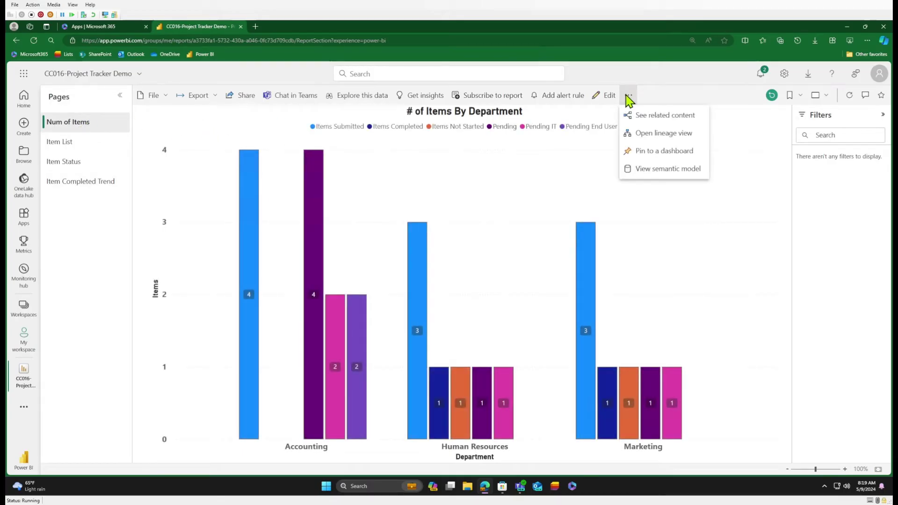
click(653, 169)
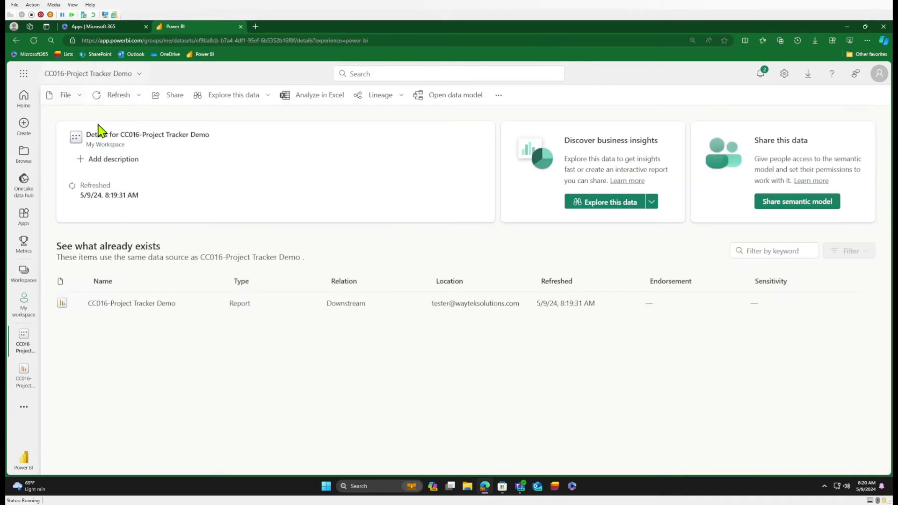
click(140, 95)
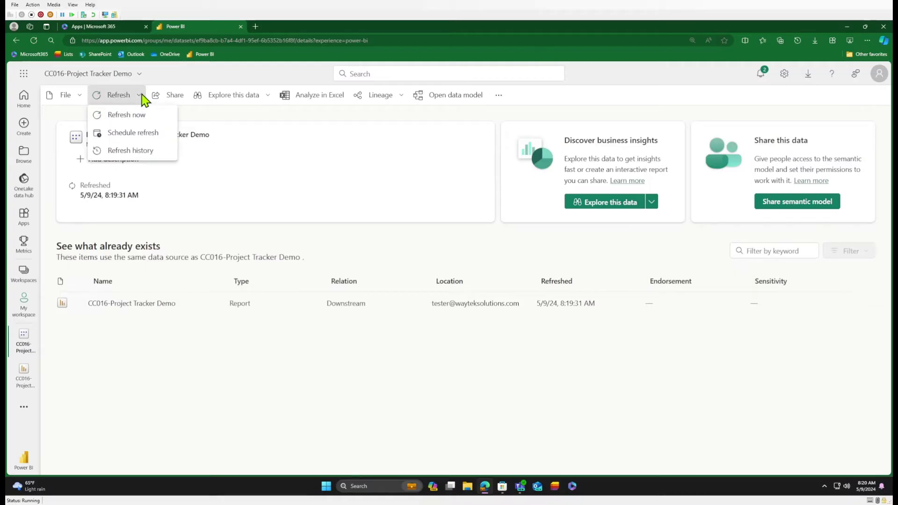
Switch Configure a refresh schedule to On in the model's Schedule refresh settings
click(117, 138)
scroll(442, 274, down, 1)
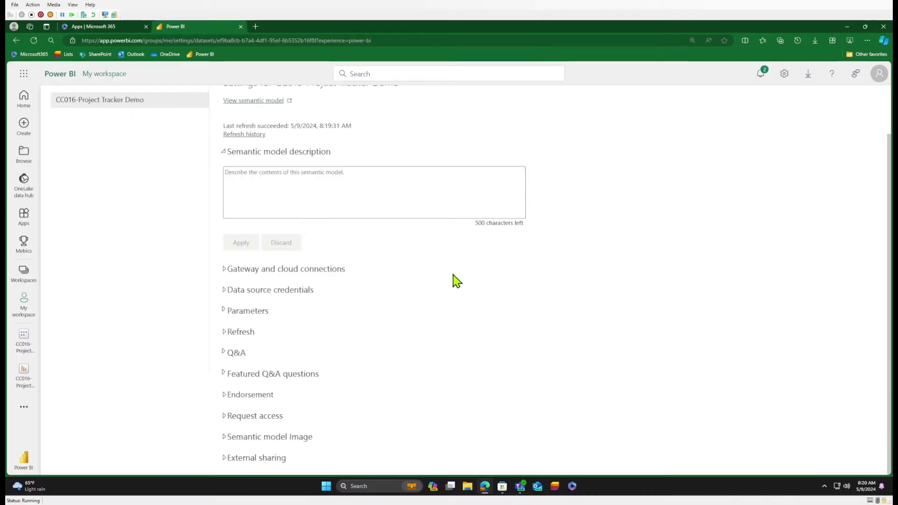
click(225, 341)
scroll(227, 341, down, 1)
scroll(361, 317, down, 3)
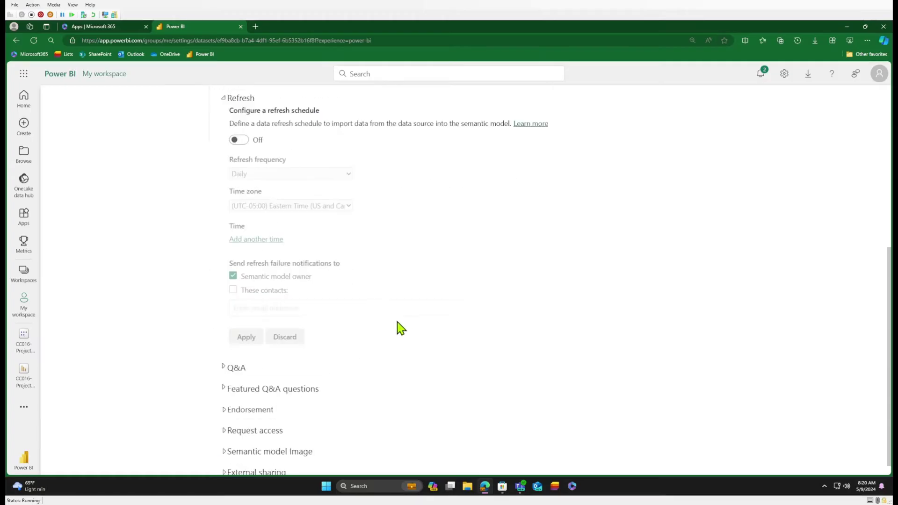
scroll(397, 327, up, 1)
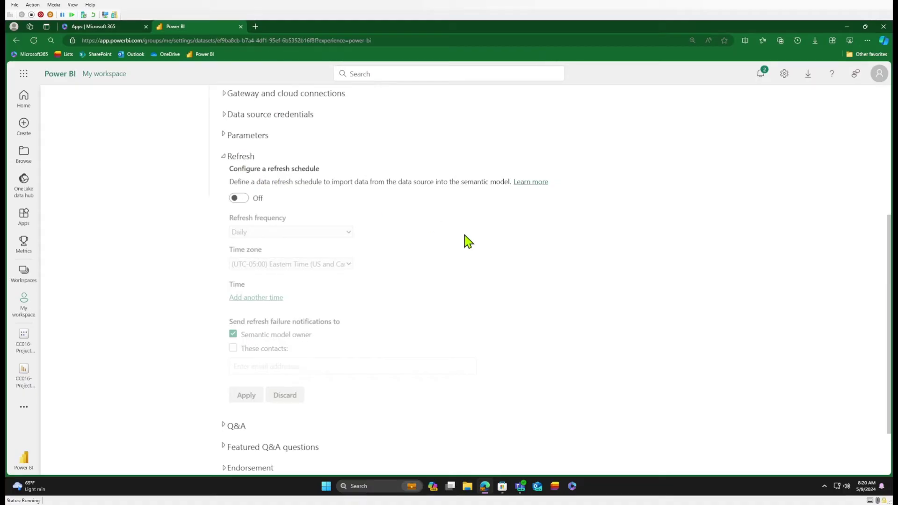
click(236, 201)
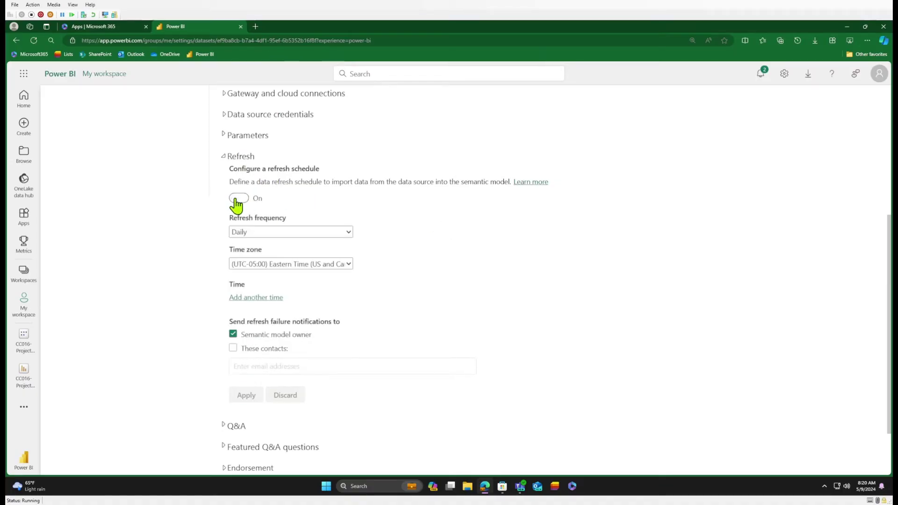
click(287, 236)
click(311, 243)
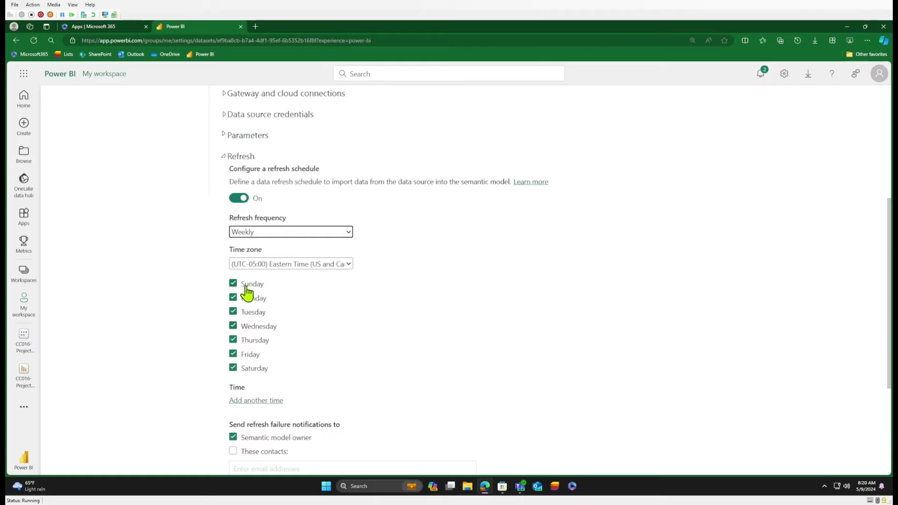
scroll(305, 366, down, 2)
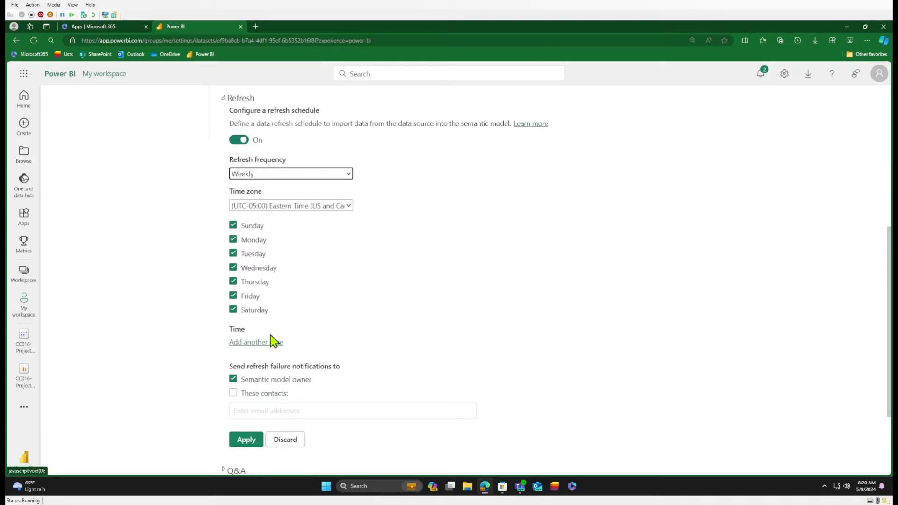
click(346, 178)
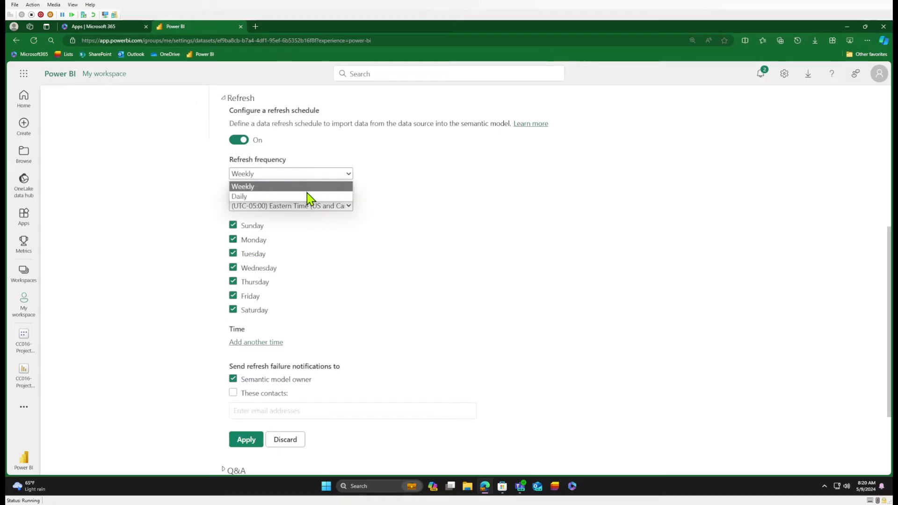
click(293, 197)
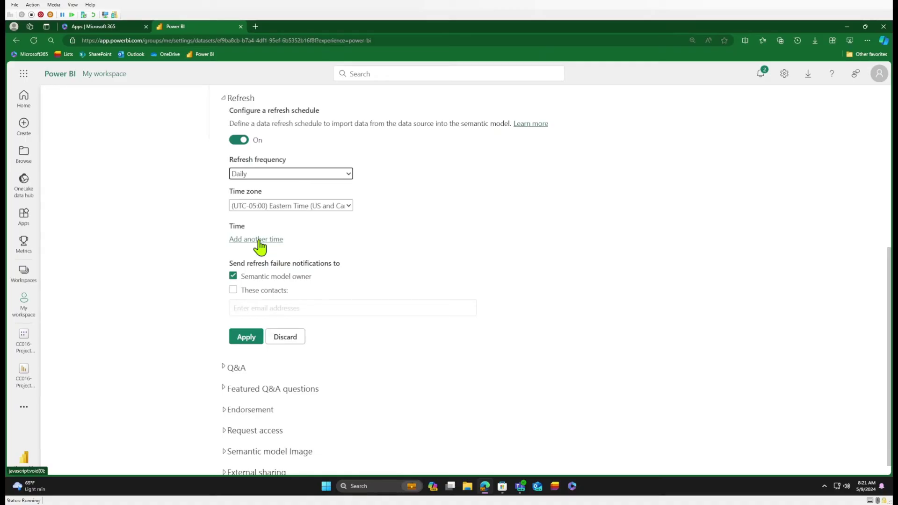
Add the first two daily refresh times, 12:00 AM and 6:00 AM
click(260, 239)
click(247, 240)
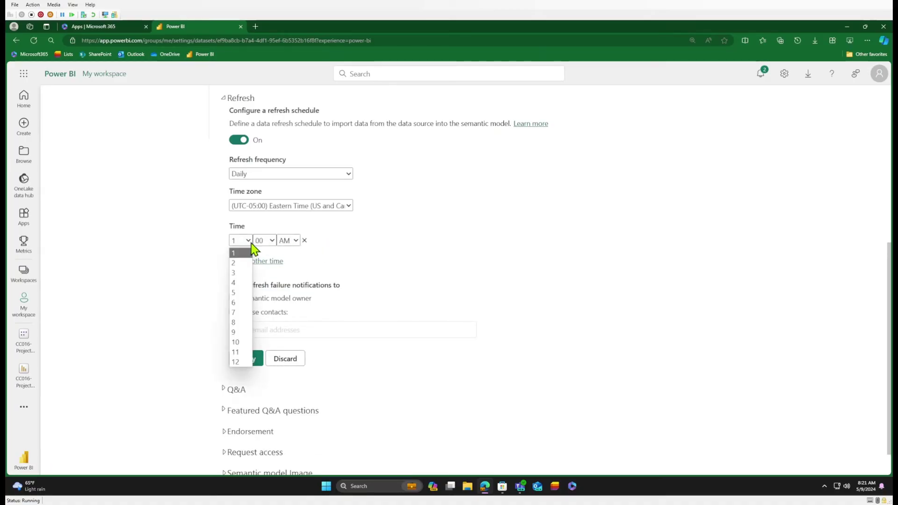
click(237, 361)
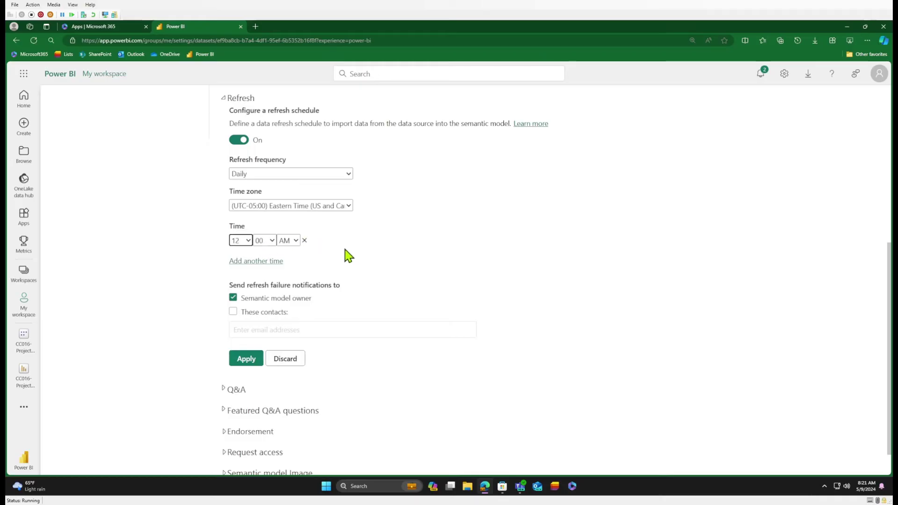
click(263, 262)
click(246, 263)
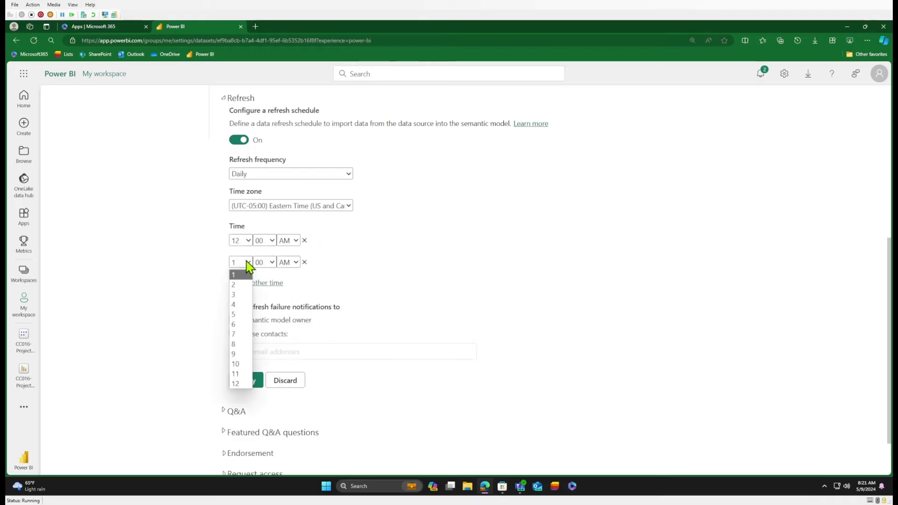
click(238, 324)
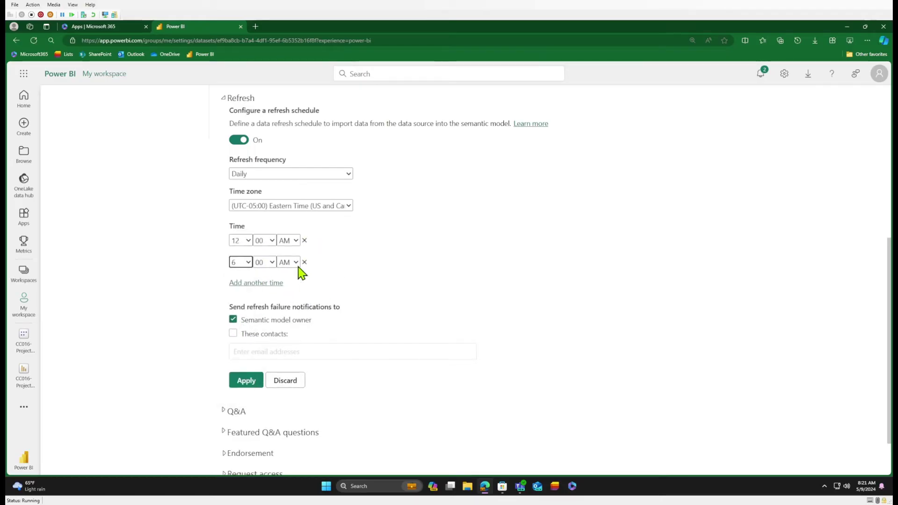
Add the third and fourth refresh times, 12:00 PM and 6:00 PM
click(273, 284)
click(244, 284)
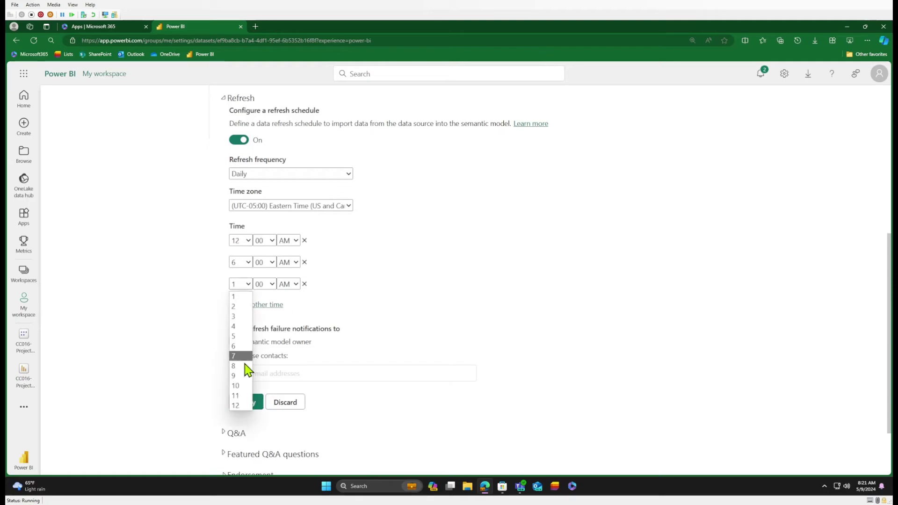
click(241, 406)
click(288, 284)
click(288, 303)
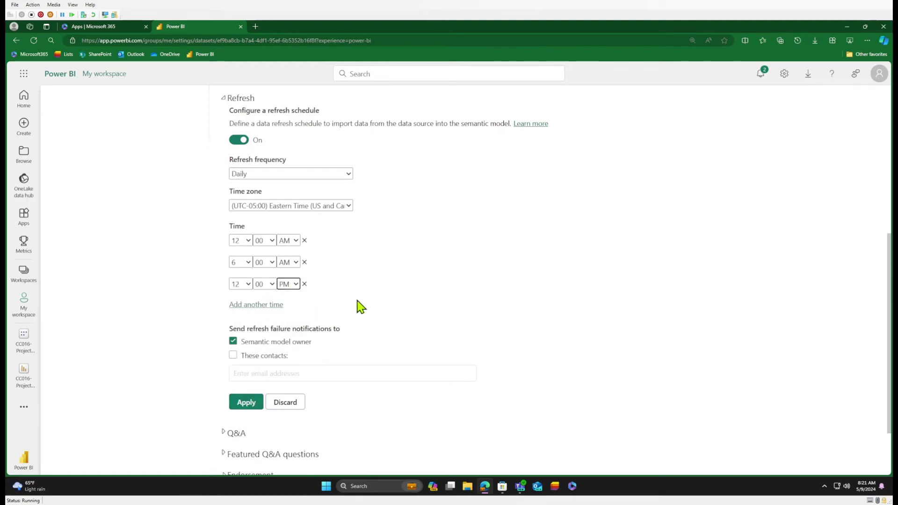
click(272, 306)
click(241, 306)
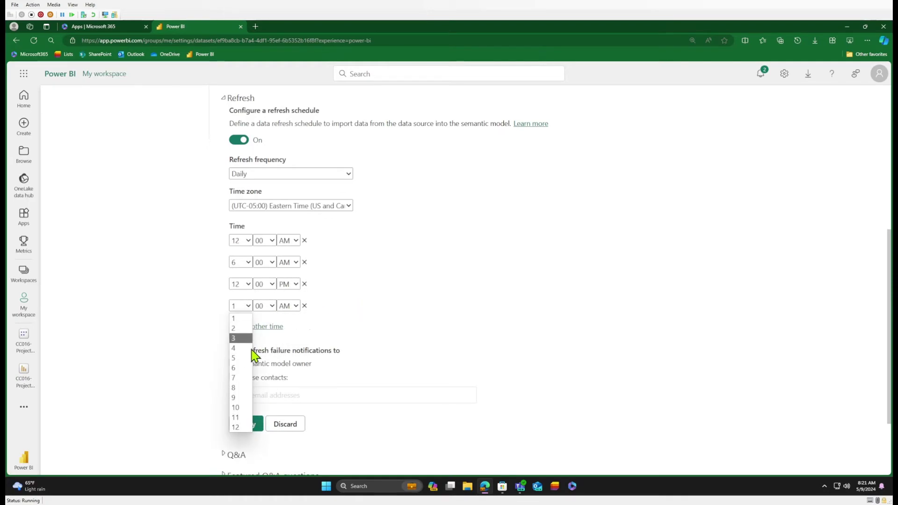
click(247, 371)
click(295, 307)
click(295, 326)
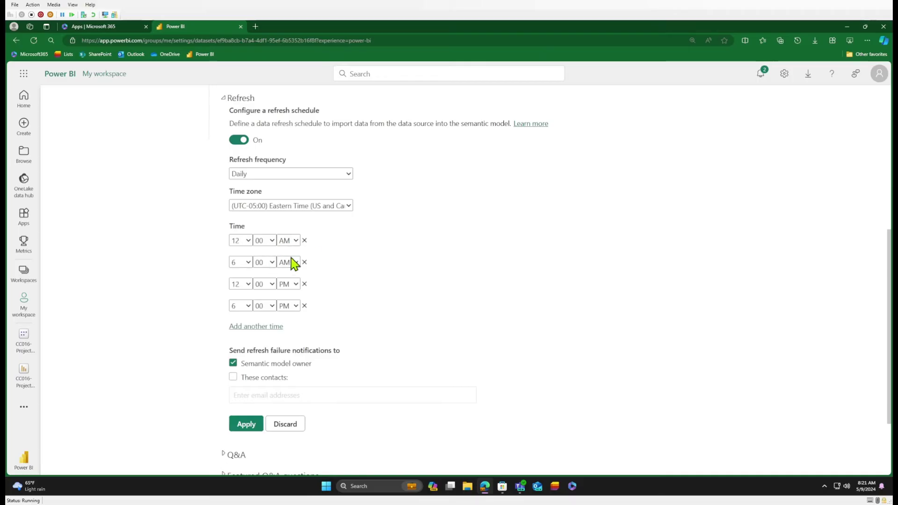
scroll(393, 249, down, 1)
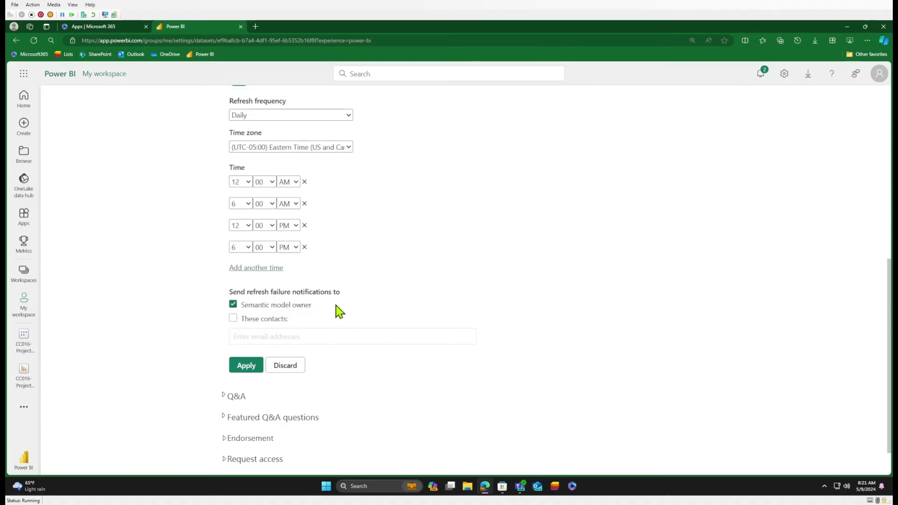
Apply the four-time daily refresh schedule
click(244, 372)
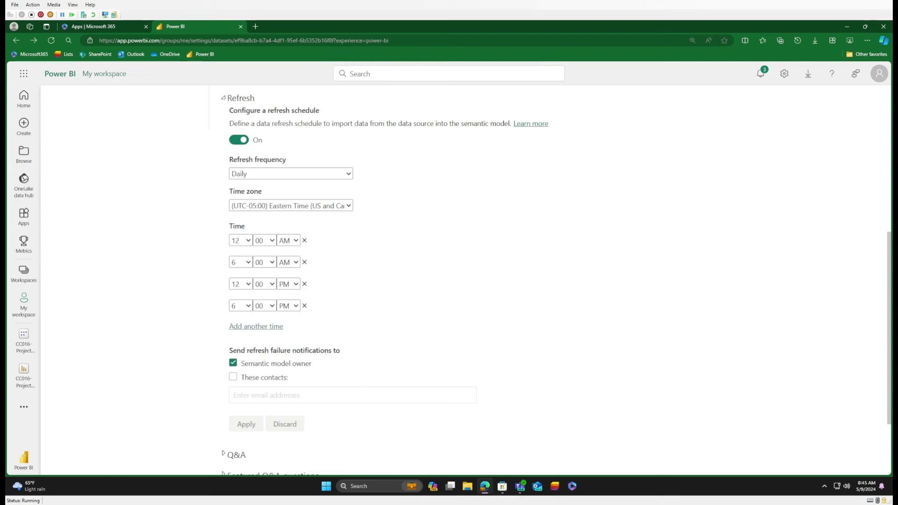
Open the CC016-Project Tracker Demo report and show its details, including the data update time
click(23, 378)
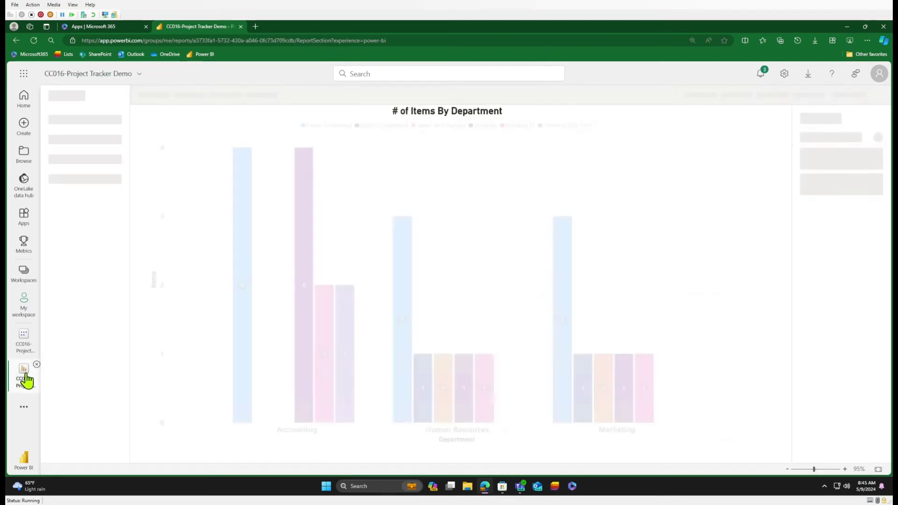
click(138, 78)
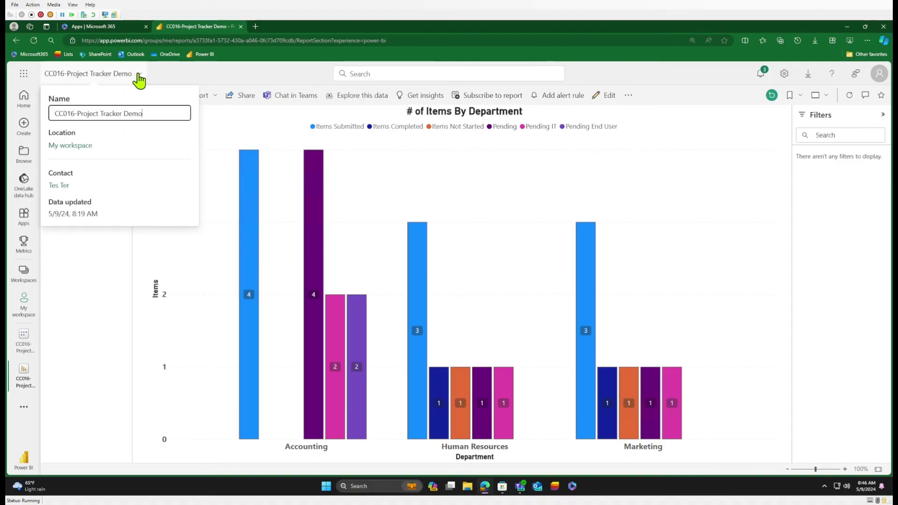